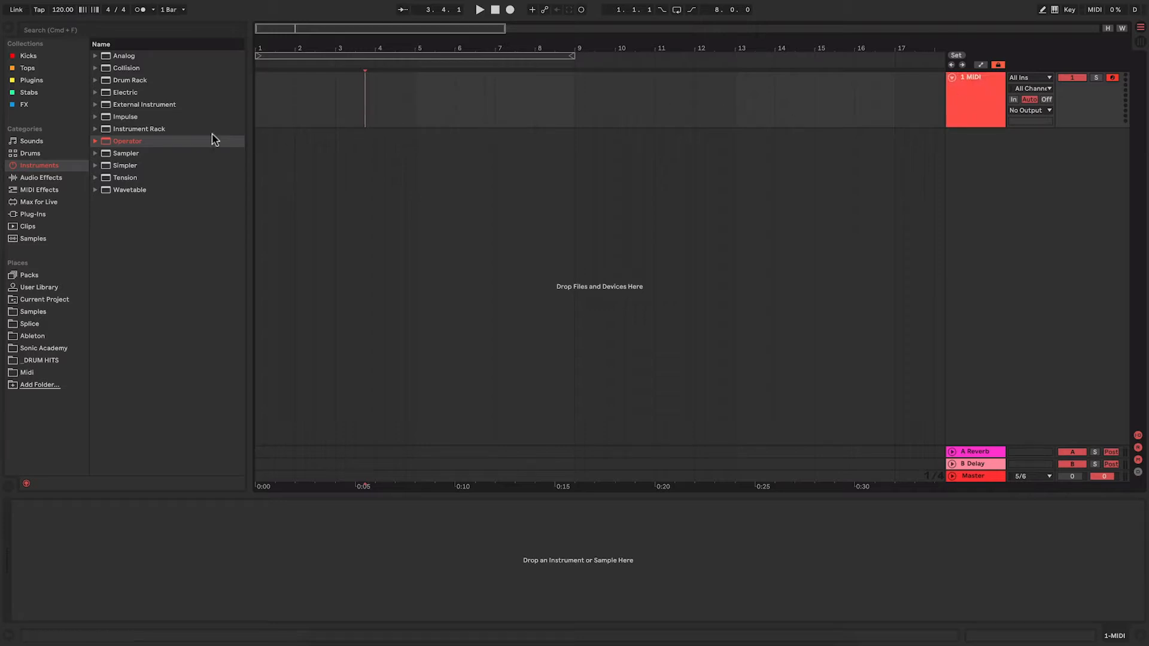
Load Operator onto the MIDI track and insert an empty eight-bar MIDI clip spanning bar 1 to bar 9.
left_click(135, 142)
left_click_drag(135, 144, 233, 550)
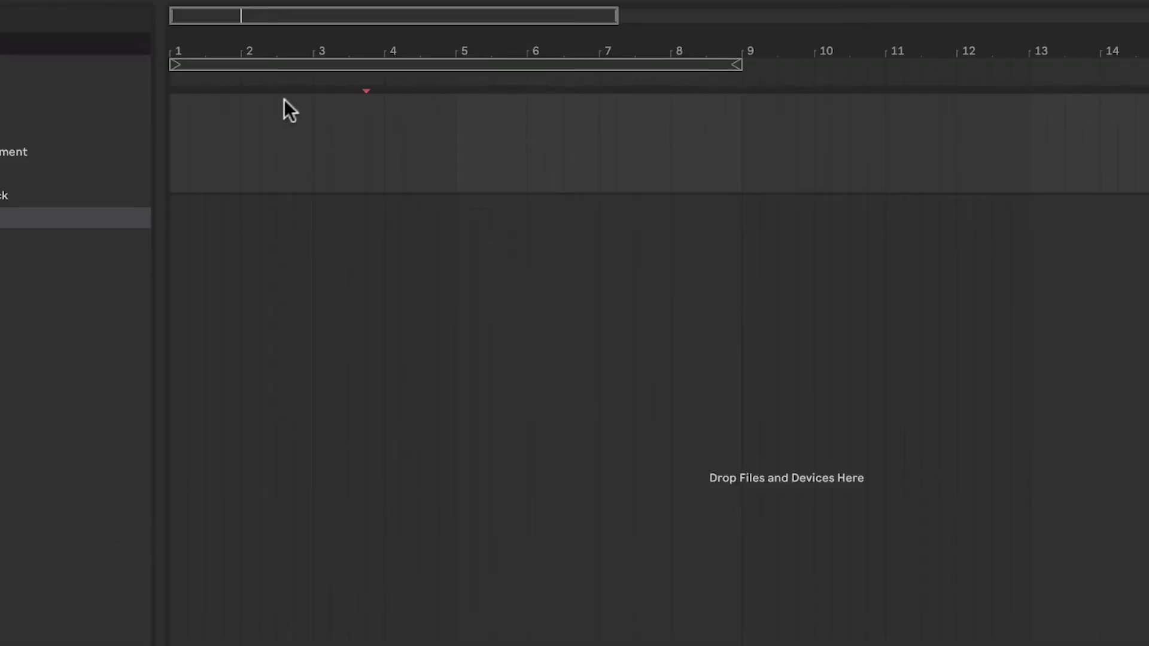
left_click(182, 125)
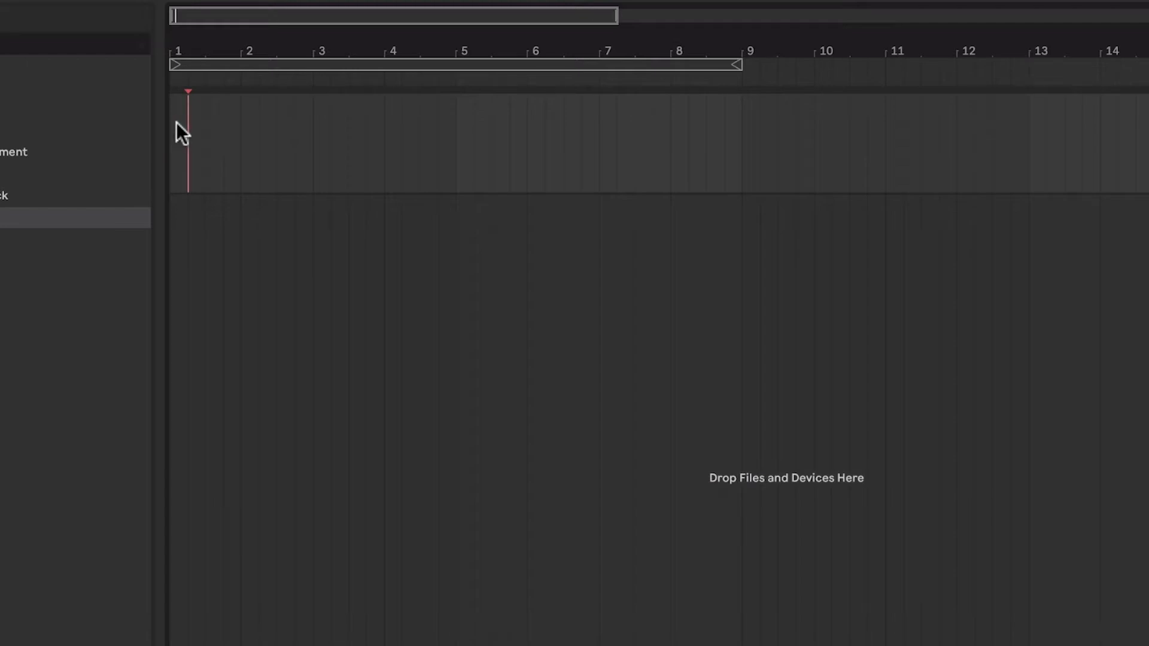
mouse_move(172, 120)
left_mouse_down()
mouse_move(522, 126)
mouse_move(735, 114)
left_mouse_up()
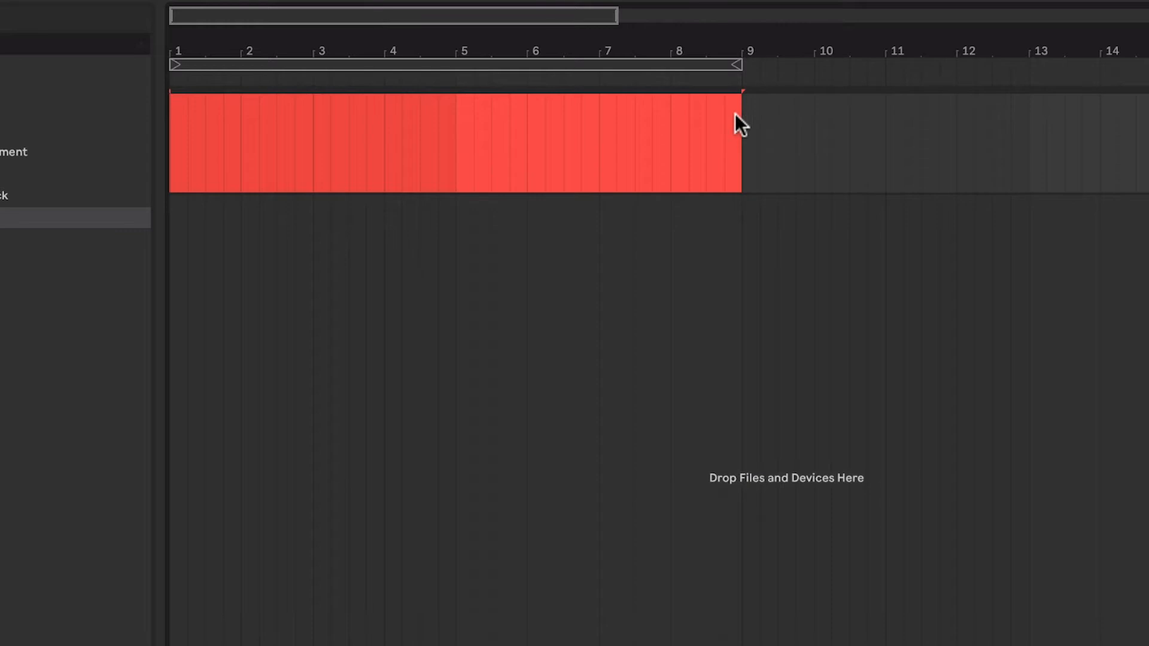
right_click(731, 102)
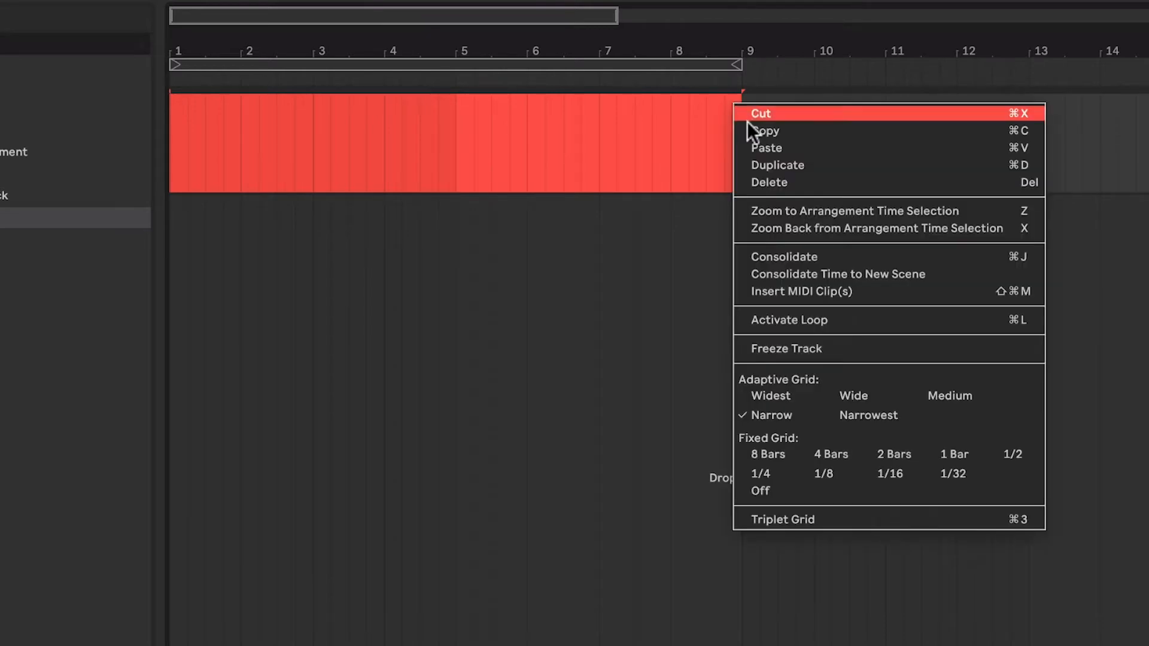
left_click(807, 291)
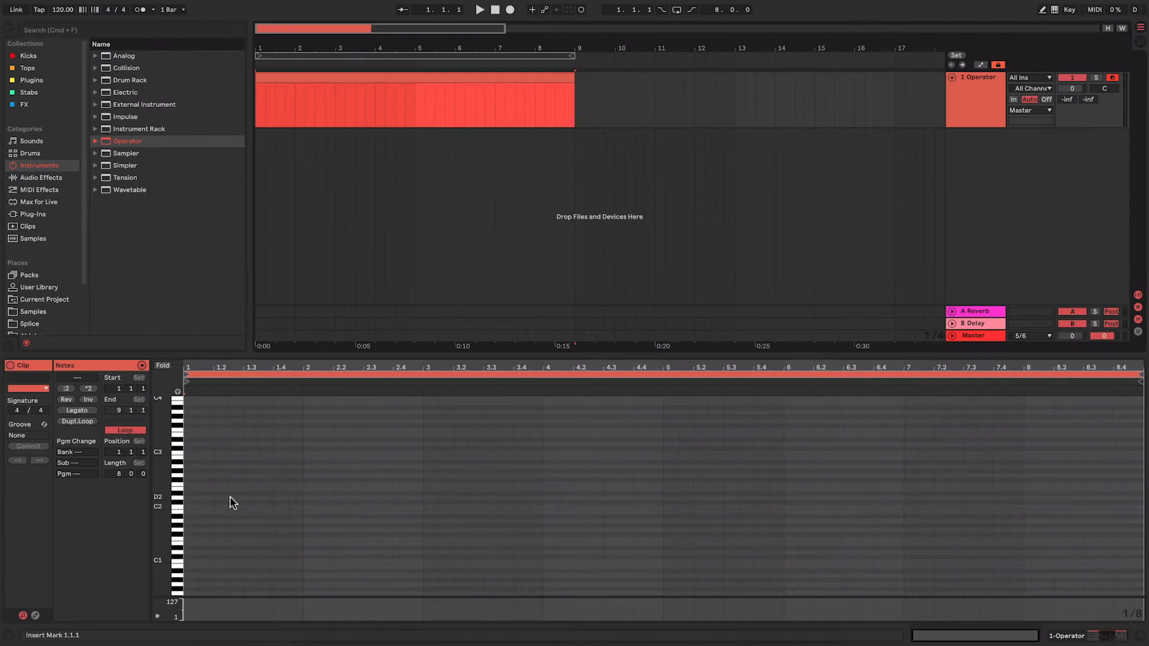
Draw a C3 note at the start of the clip and extend it across the full clip with Legato.
key("b")
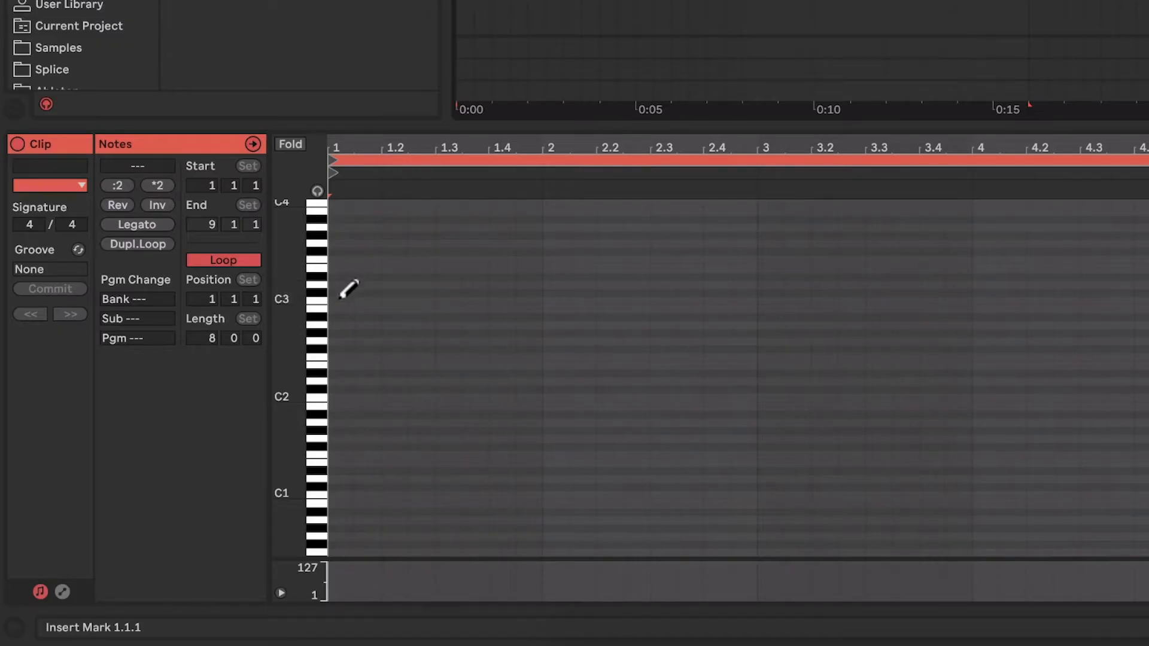
left_click(340, 300)
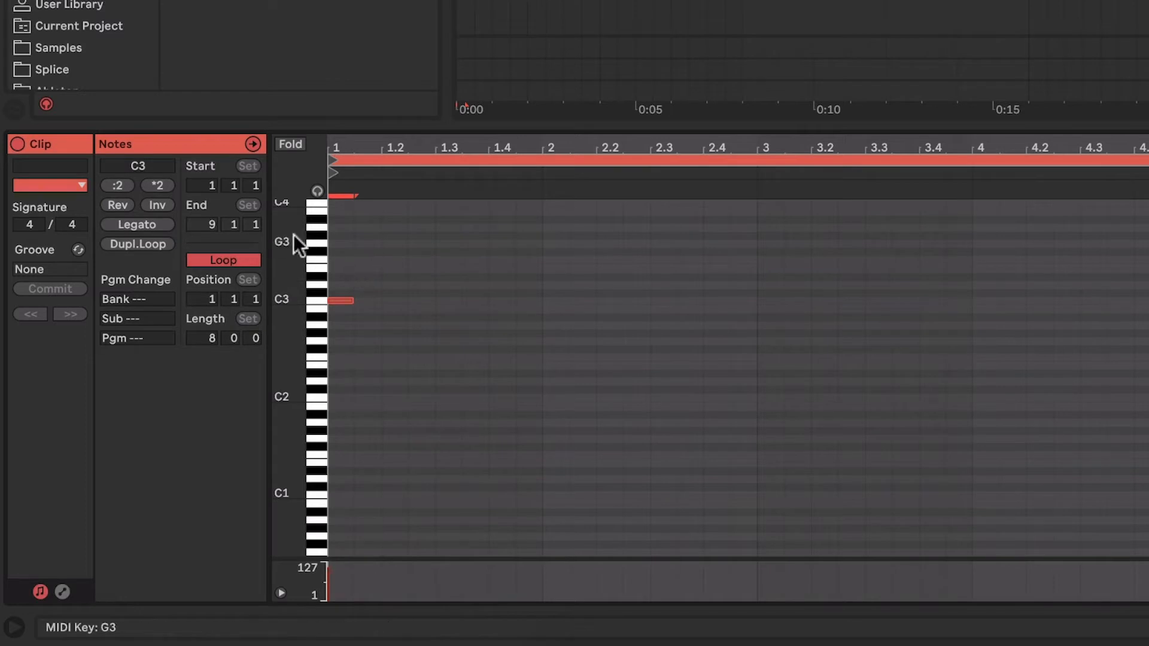
left_click(156, 223)
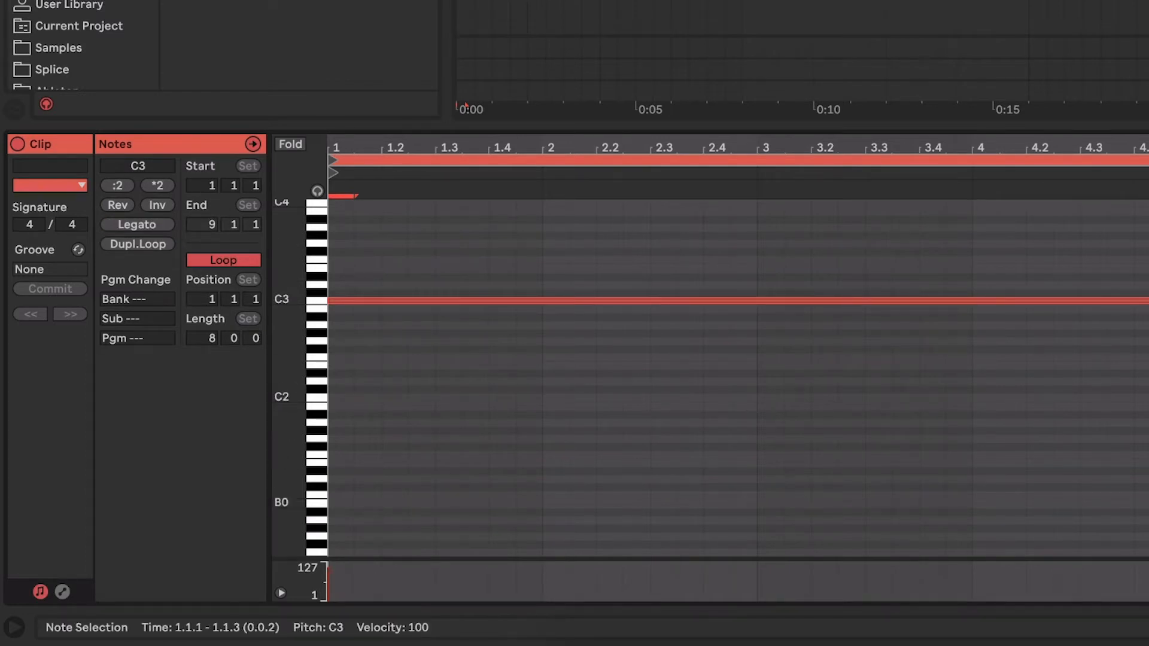
Set the waveform of Operator's oscillator A to Noise White and play back the clip.
key("shift+Tab")
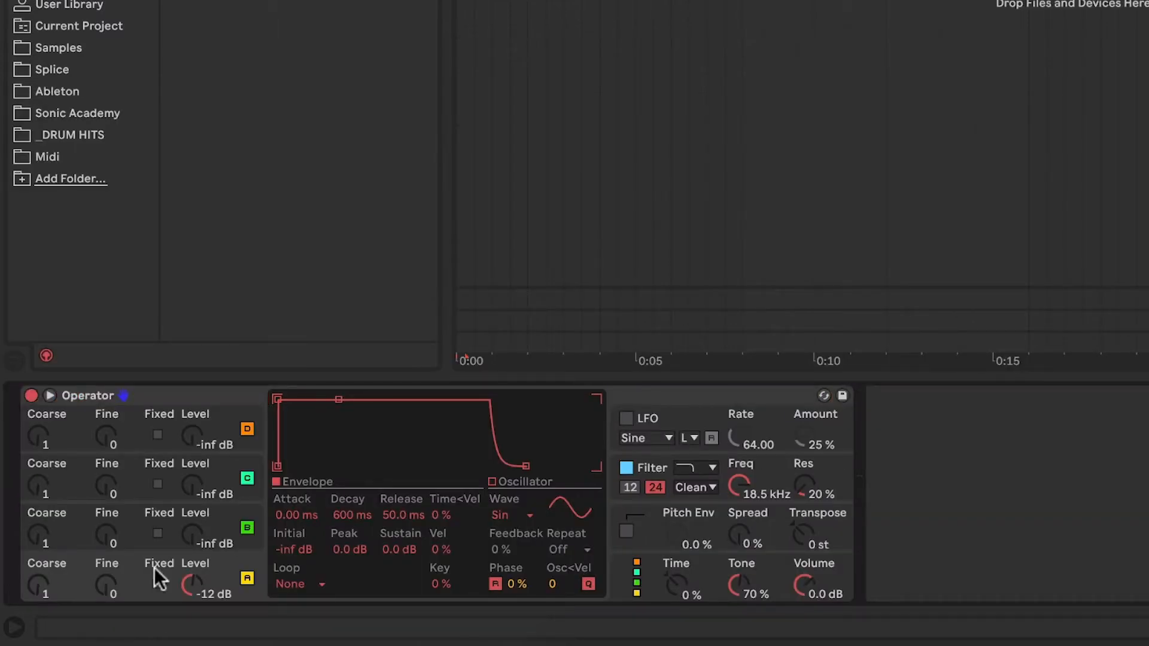
left_click(522, 511)
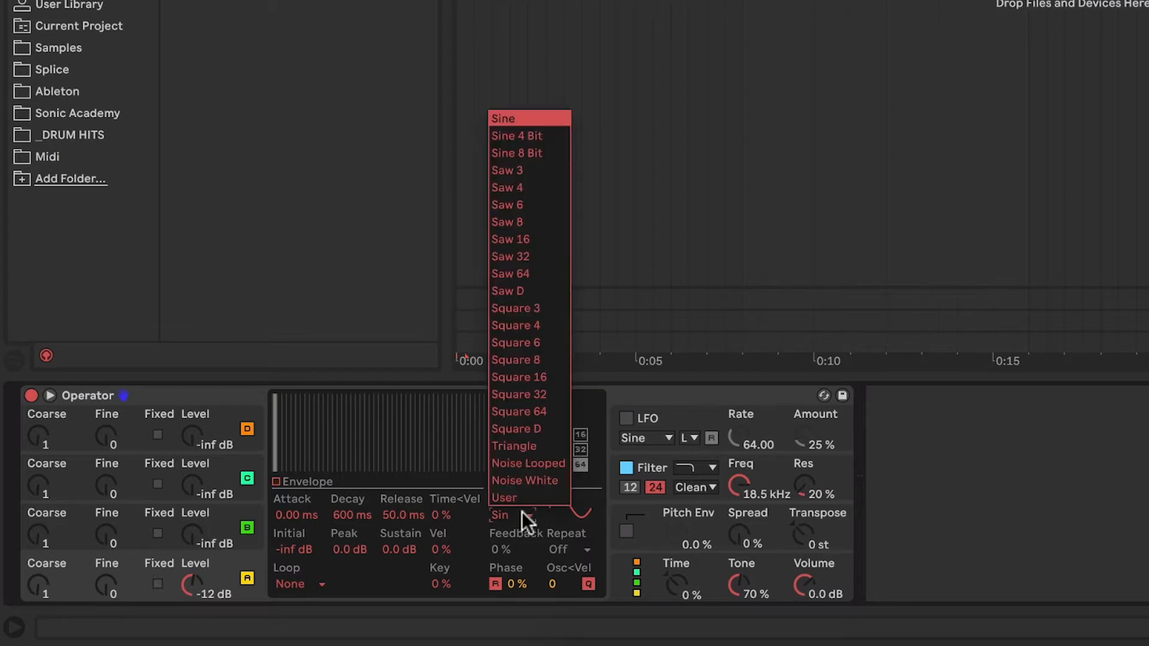
left_click(540, 483)
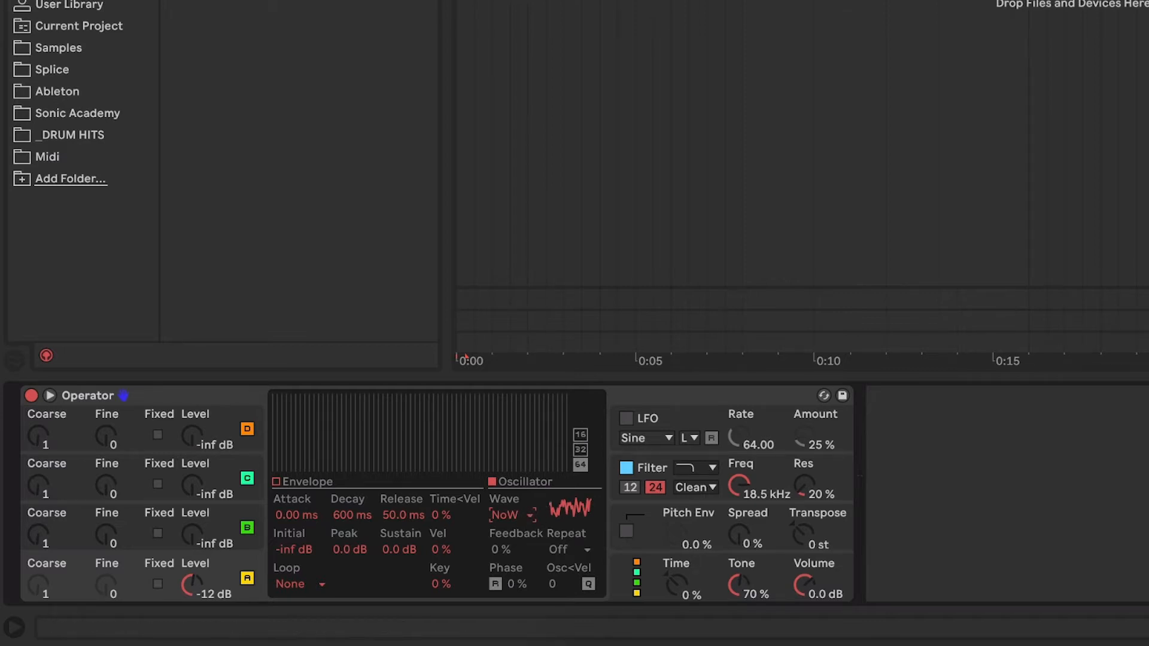
key("space")
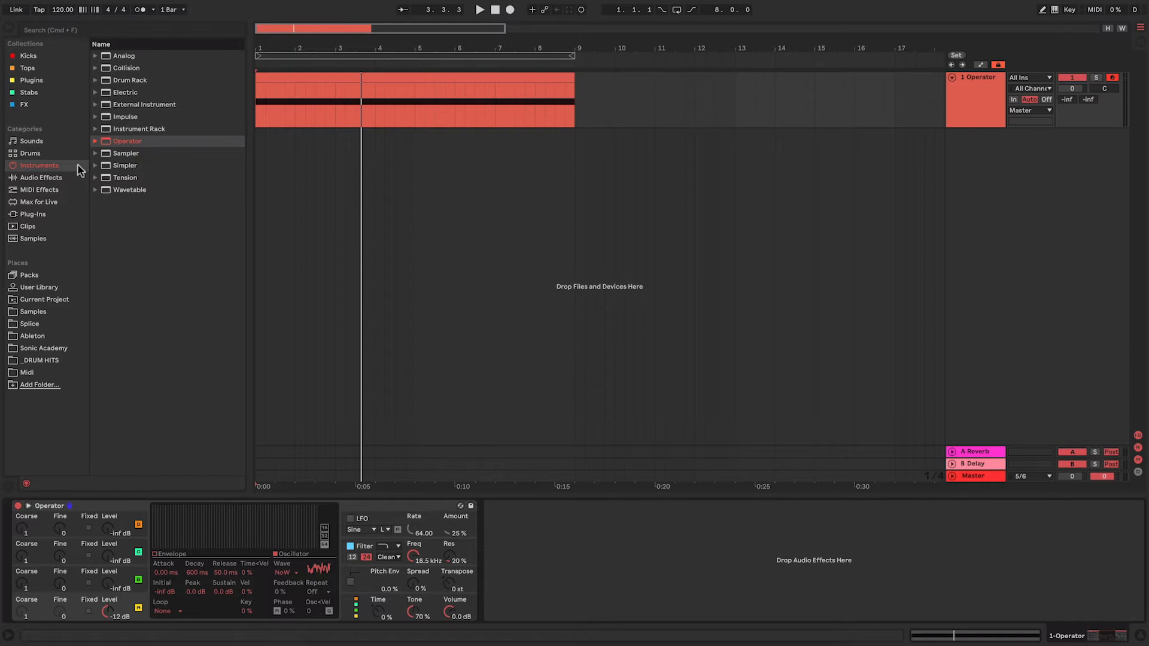
Add an Auto Filter after Operator and adjust its low-pass frequency during playback, ending at 19.9 kHz.
left_click(51, 178)
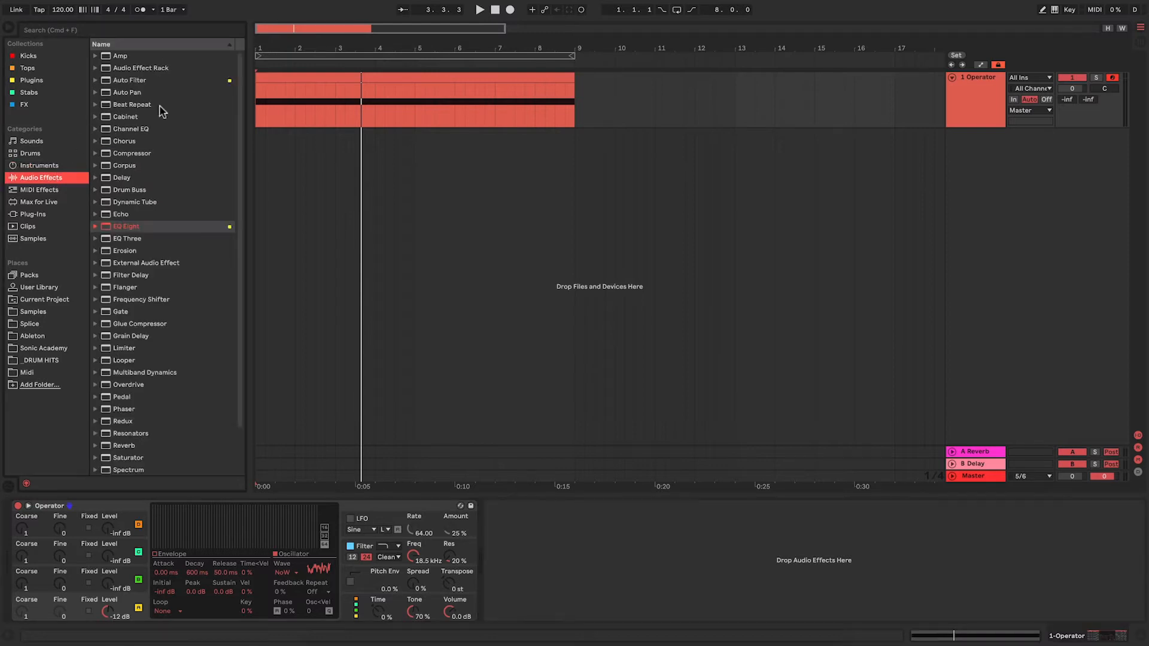
left_click(139, 80)
left_click_drag(606, 491, 575, 558)
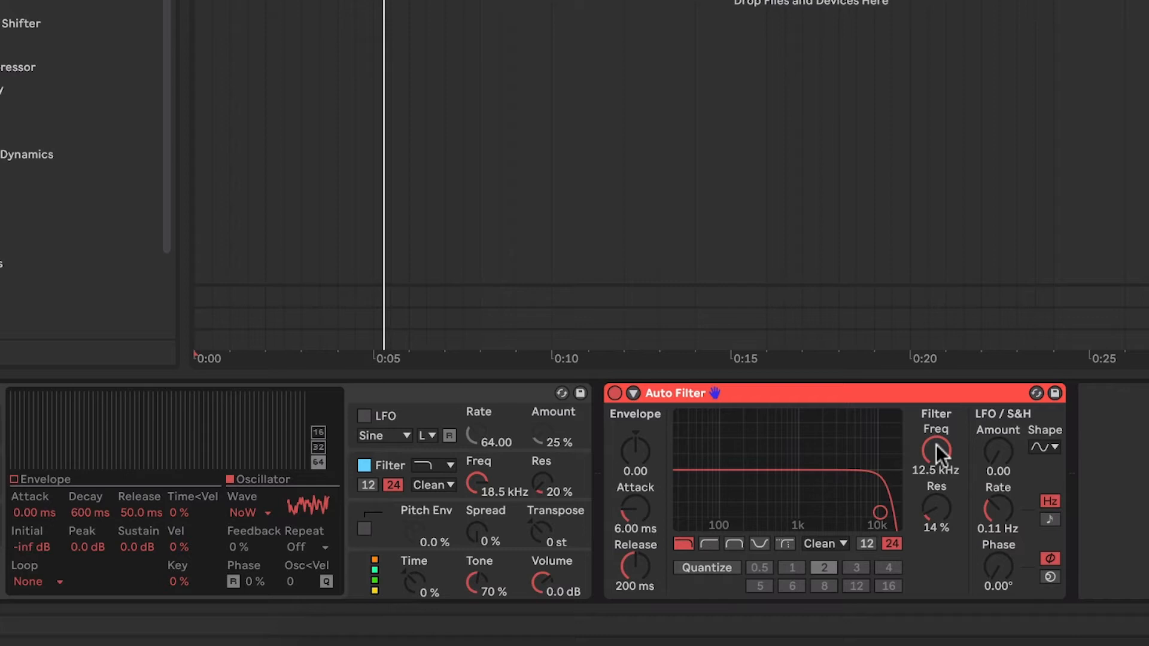
key("space")
mouse_move(936, 450)
left_mouse_down()
mouse_move(935, 497)
mouse_move(938, 446)
left_mouse_up()
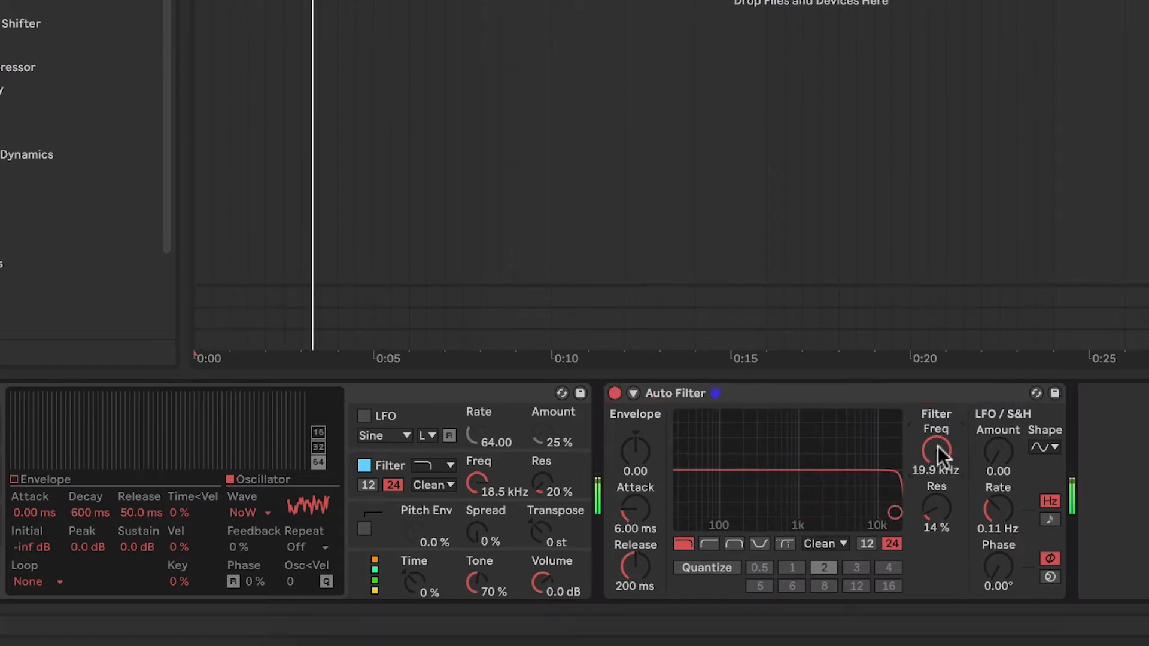
key("space")
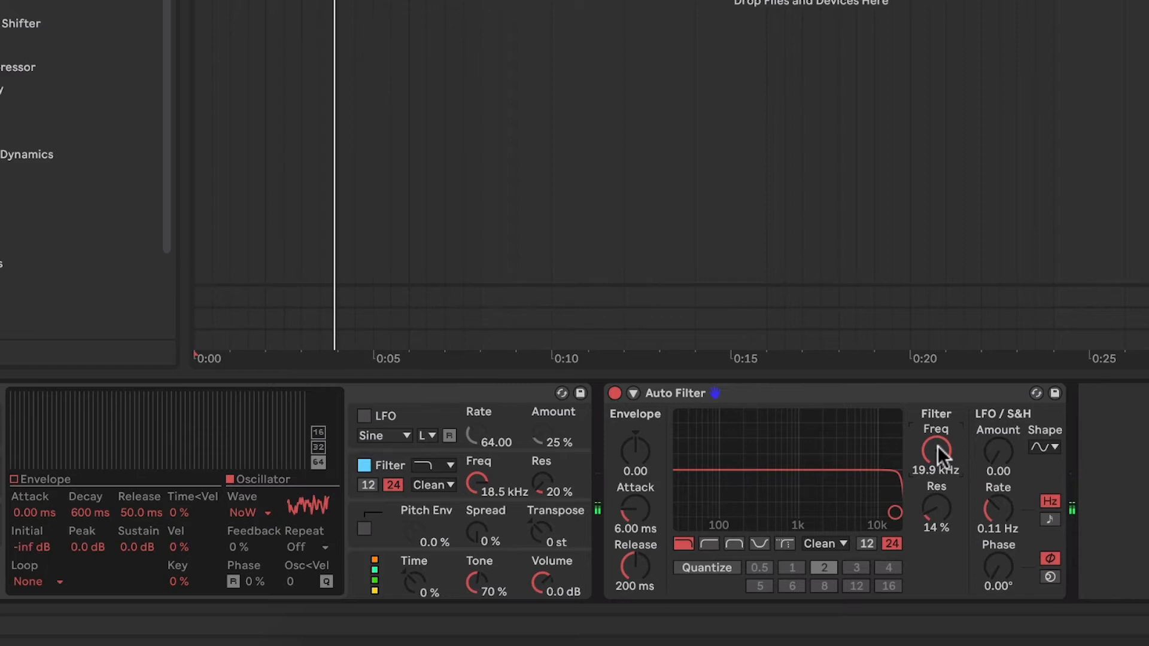
Switch the Auto Filter to band-pass, raise its resonance to 67%, and sweep the frequency from 30.4 Hz up to 19.9 kHz during playback.
left_click(733, 542)
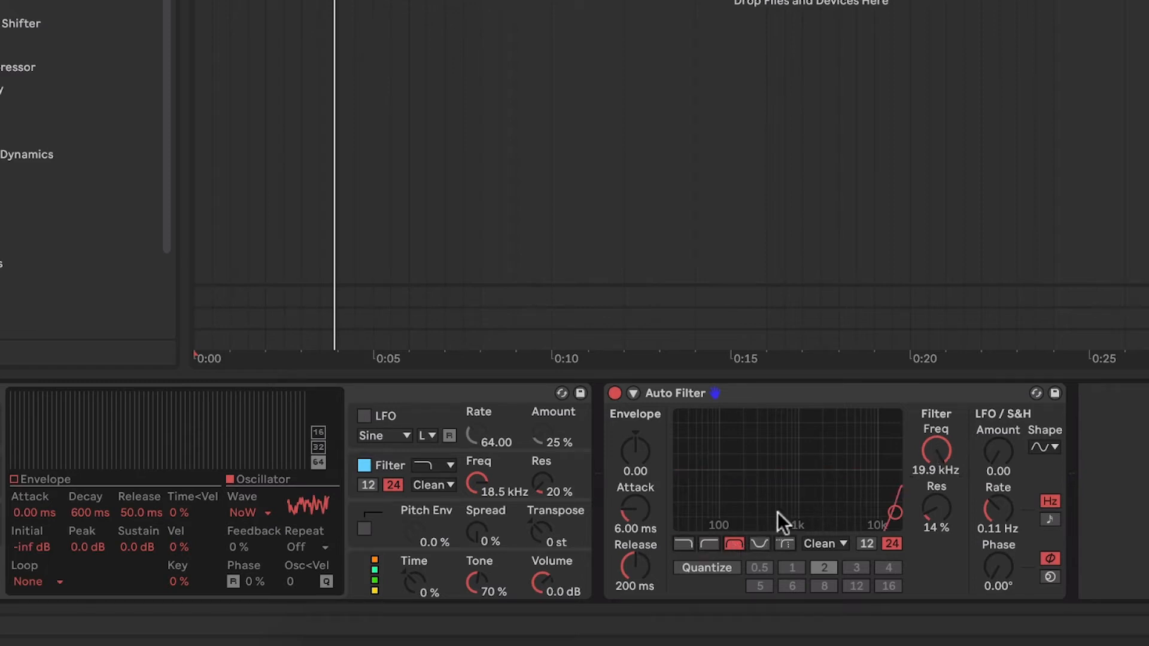
left_click_drag(925, 450, 935, 443)
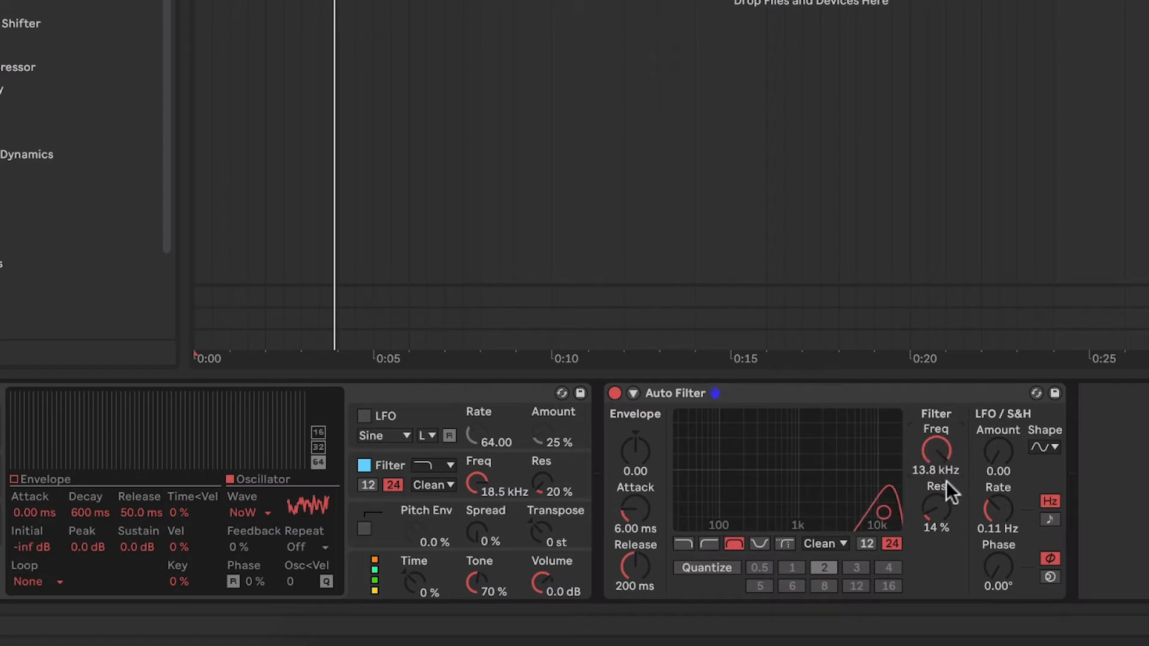
mouse_move(939, 515)
left_mouse_down()
mouse_move(937, 461)
mouse_move(937, 538)
left_mouse_up()
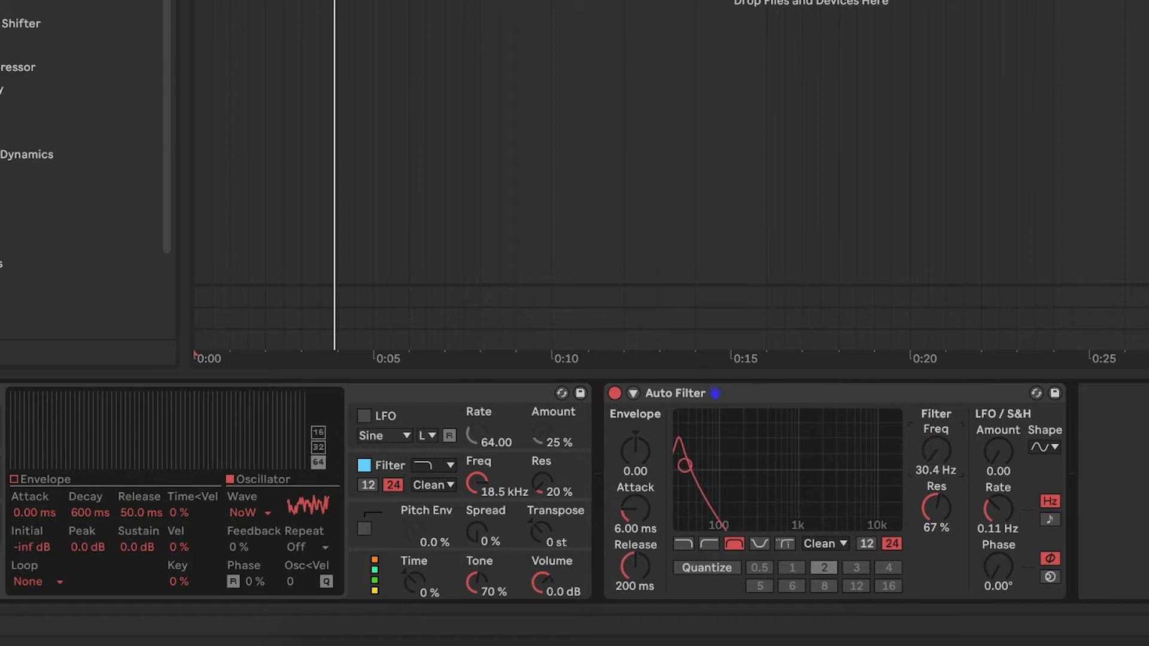
key("space")
left_click_drag(940, 449, 939, 389)
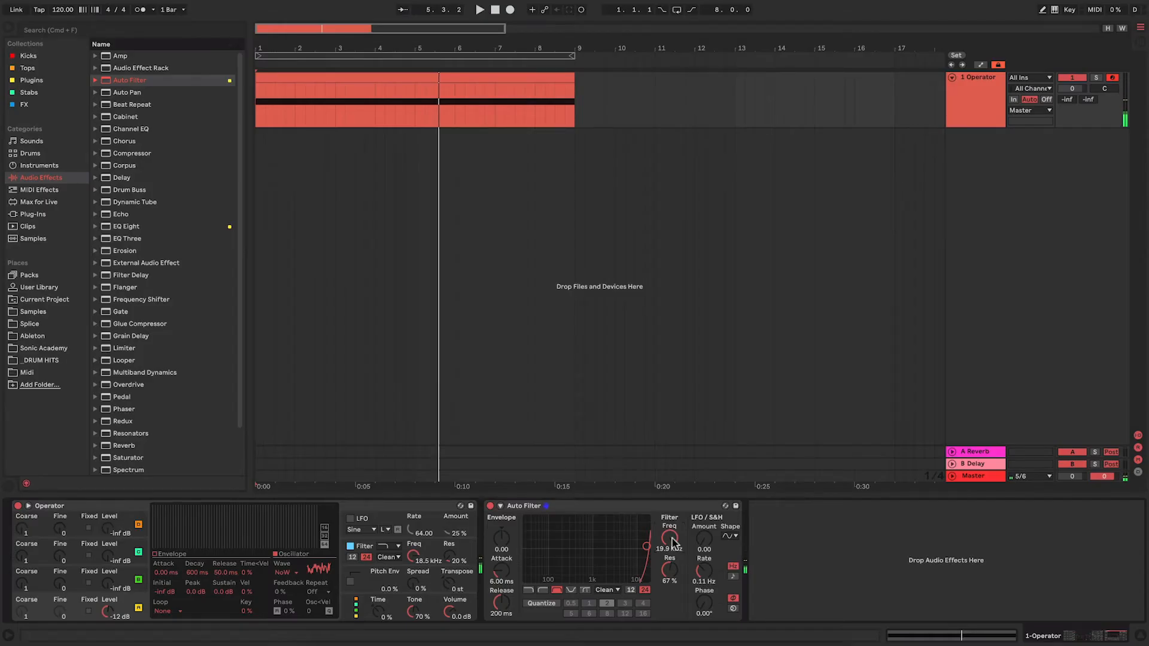
Turn on automation mode, lower the Auto Filter frequency to 28.8 Hz, and show that parameter's automation on the Operator track.
left_click(980, 63)
mouse_move(670, 538)
left_mouse_down()
mouse_move(670, 559)
mouse_move(671, 539)
left_mouse_up()
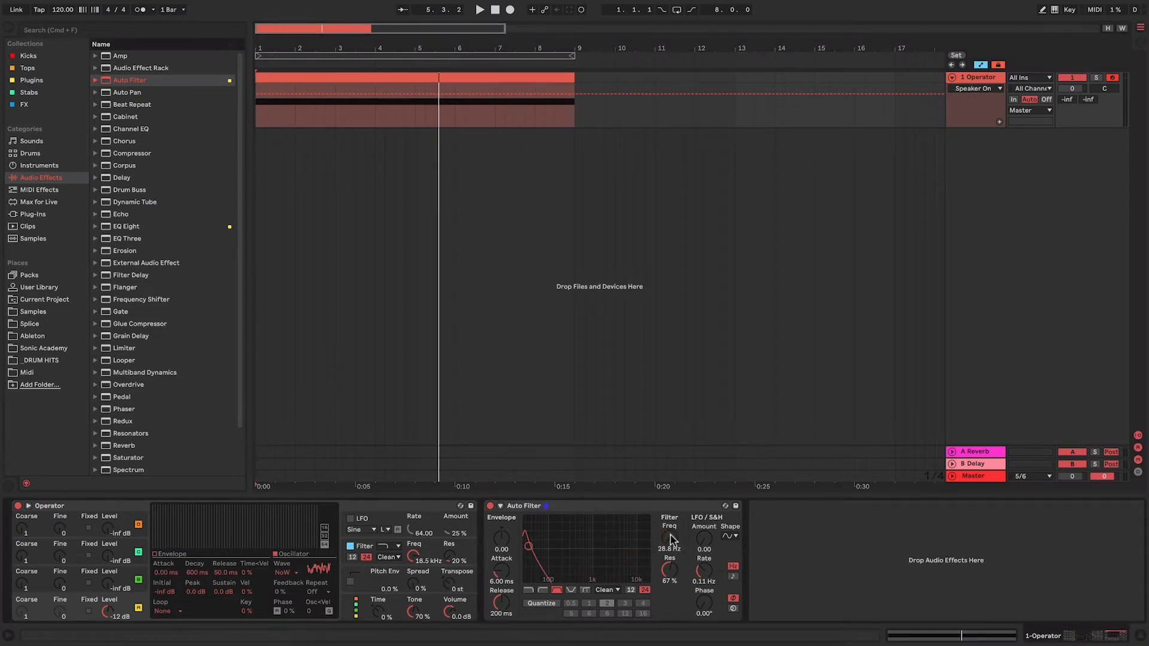
right_click(674, 539)
left_click(700, 540)
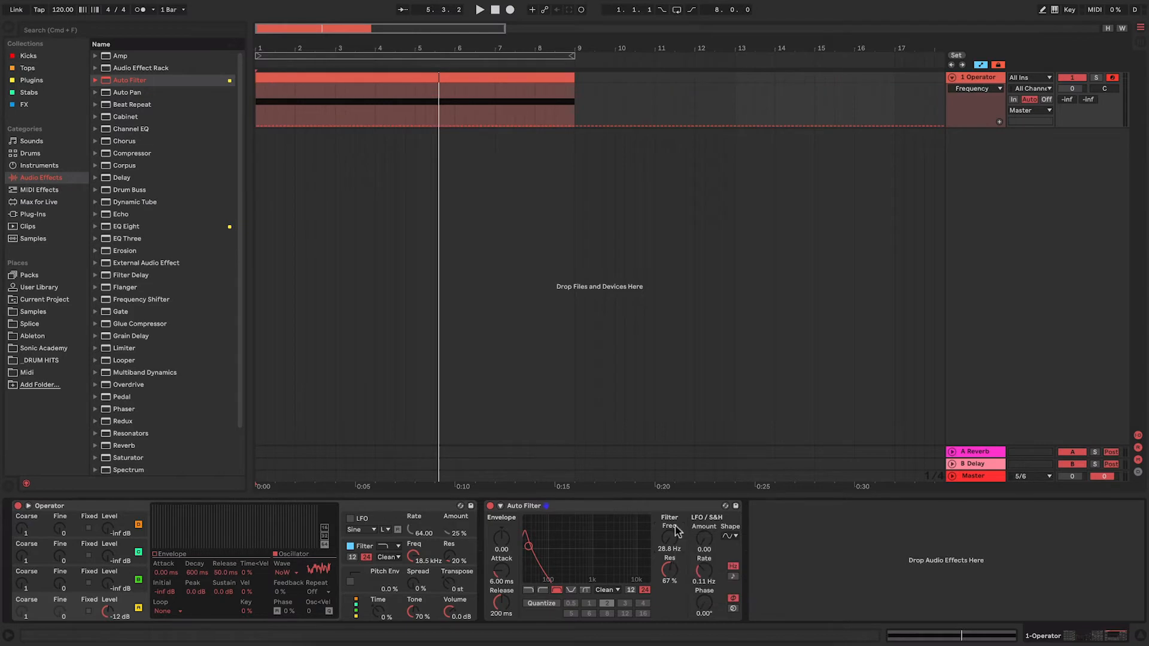
Draw a rising filter frequency ramp from 28.8 Hz at bar 1 to 19.9 kHz at bar 9 and play it back.
left_click(259, 126)
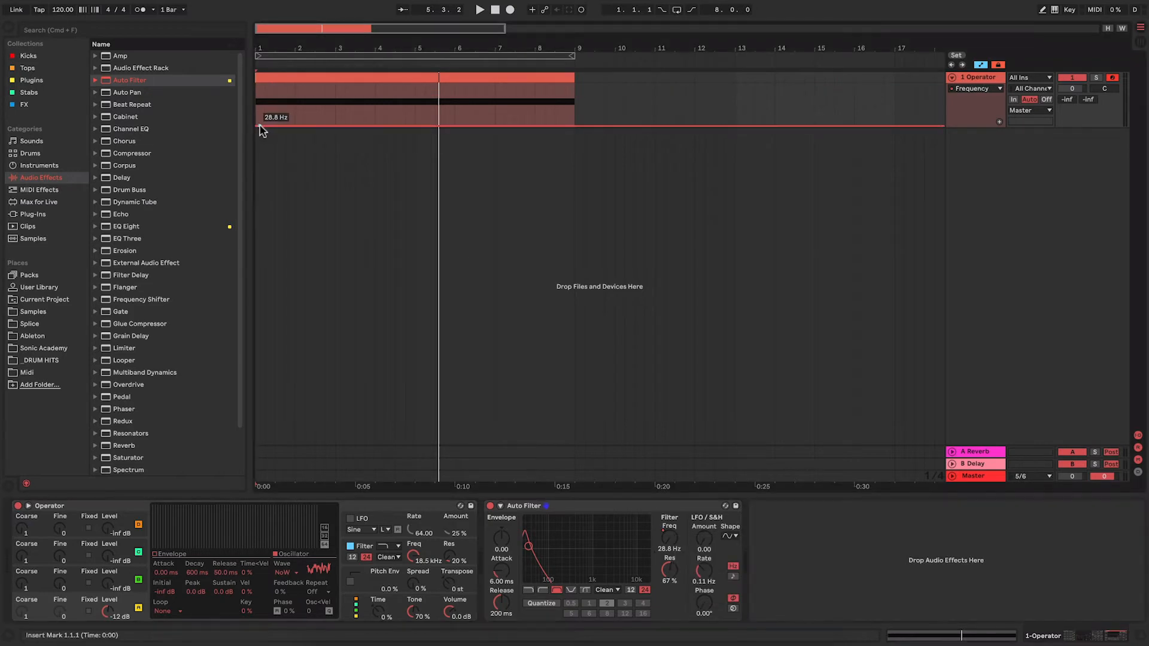
left_click(505, 99)
left_click_drag(505, 99, 568, 89)
key("space")
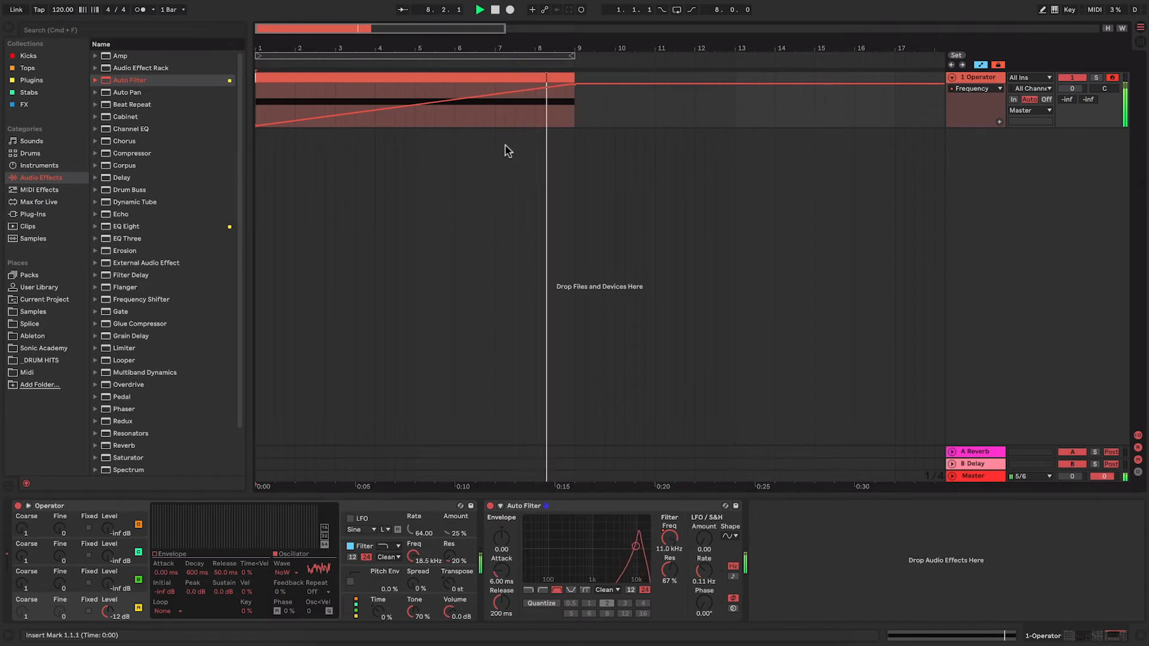
key("space")
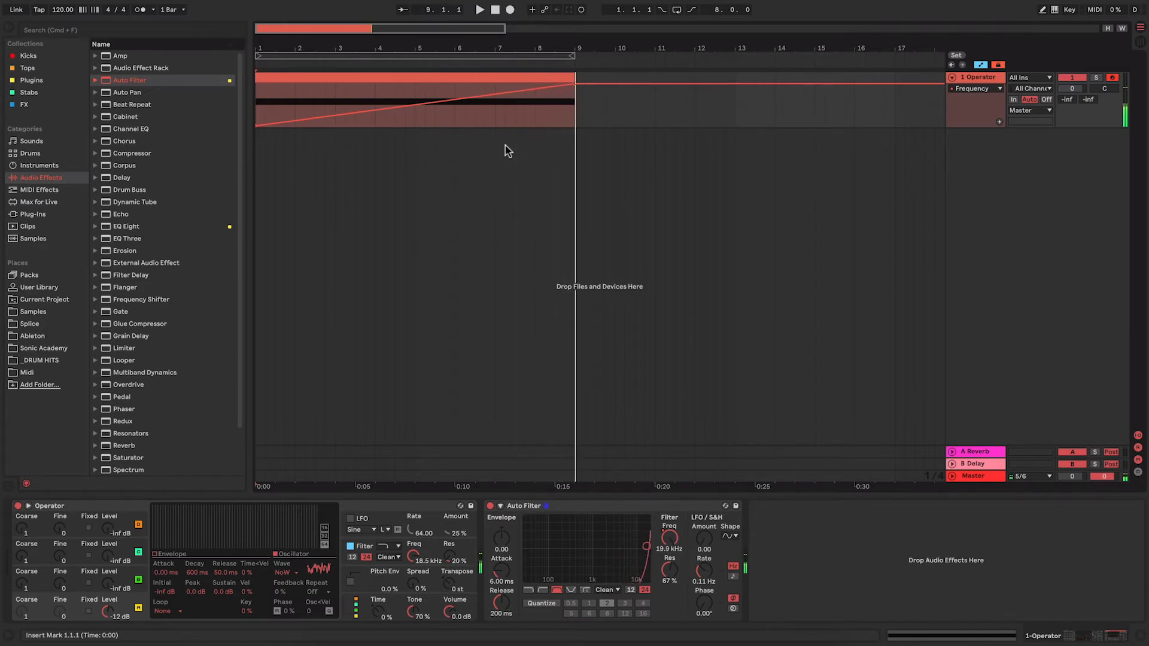
Add an EQ Eight after the Auto Filter on the Operator track.
left_click(144, 227)
left_click_drag(119, 229, 824, 562)
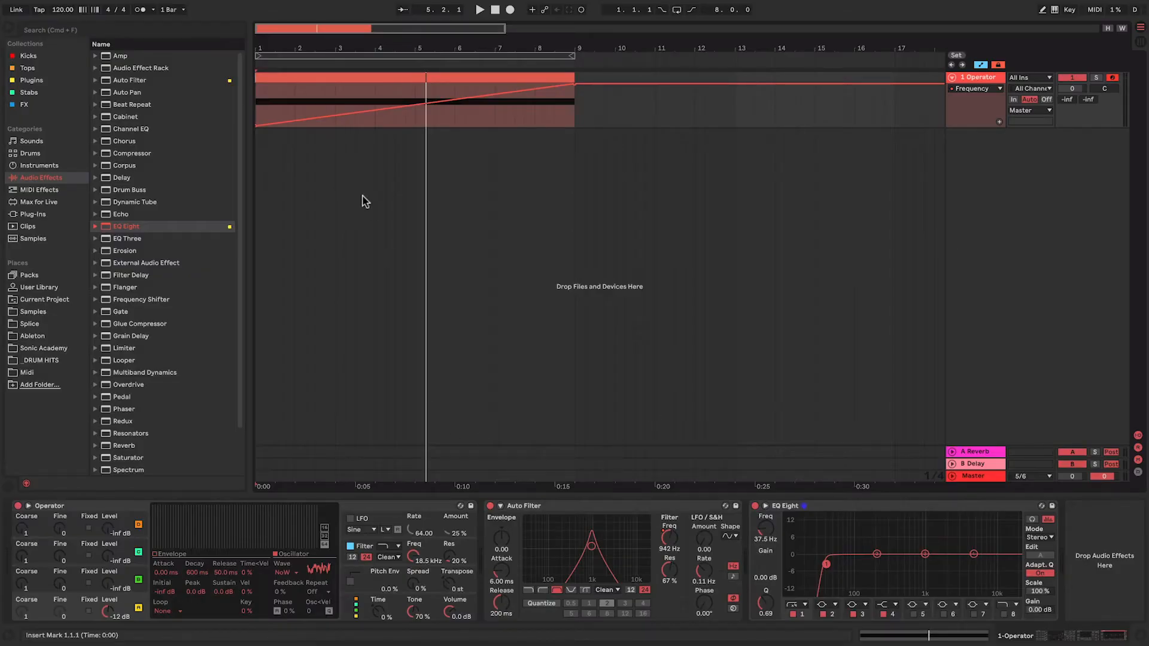
Reverse the filter frequency automation to fall from 19.9 kHz at bar 1 to the low end at bar 9, and play it back.
mouse_move(255, 126)
left_click_drag(255, 125, 255, 83)
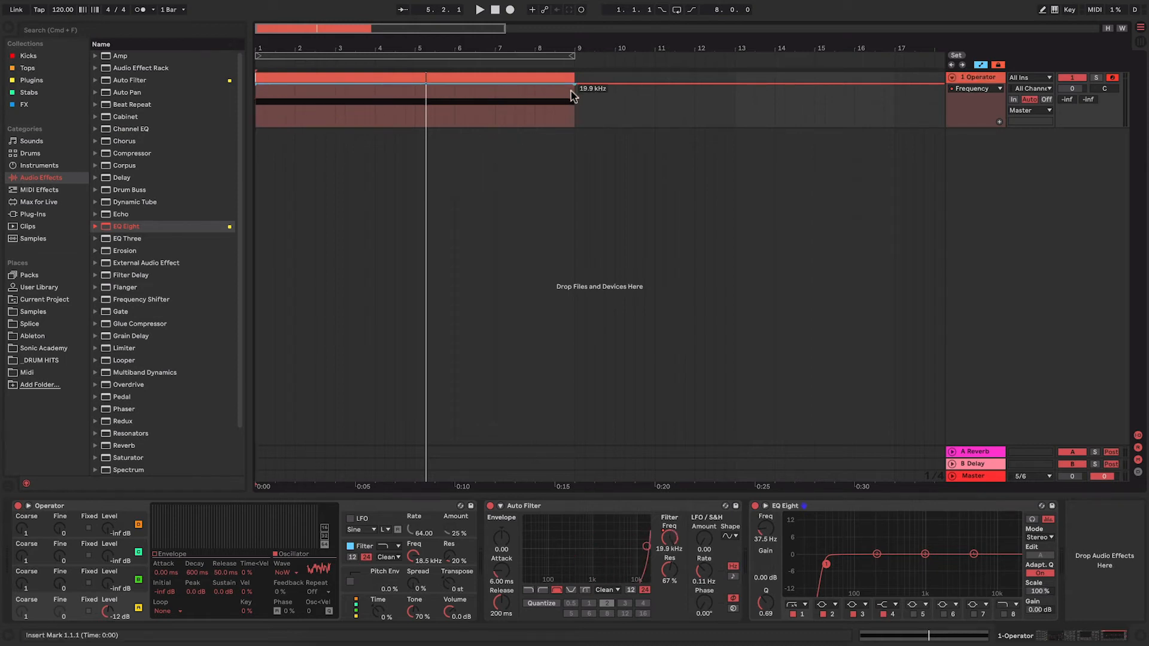
left_click_drag(574, 87, 573, 127)
key("space")
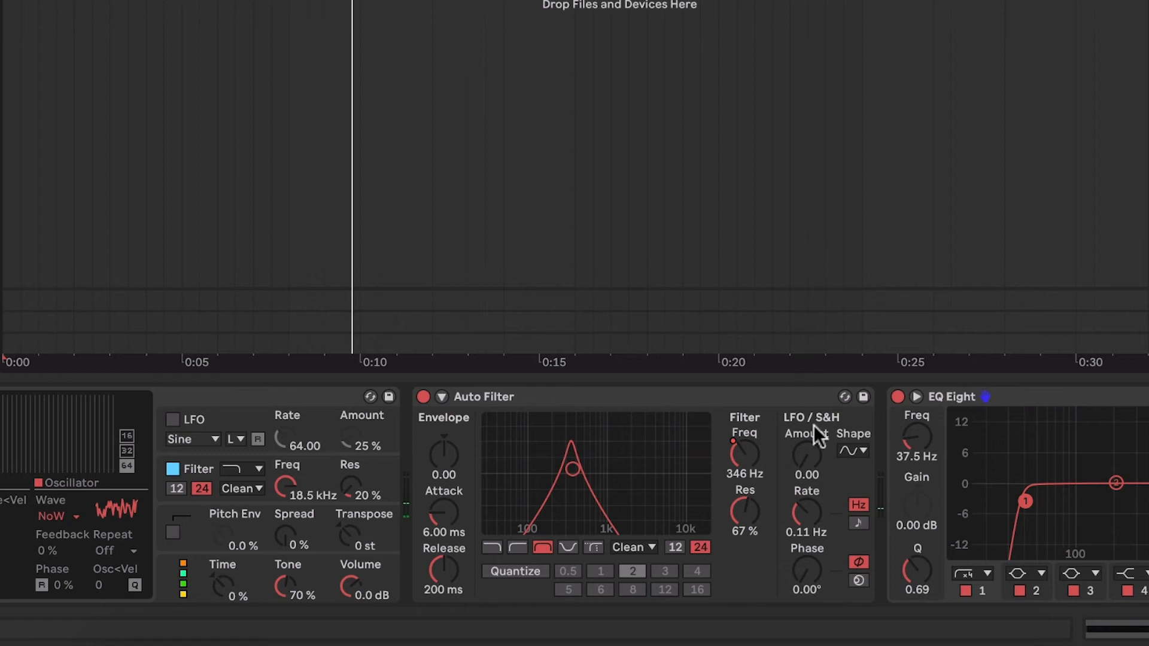
Adjust the Auto Filter's LFO while listening, bringing the amount to about 19.3 and the rate to 7.20 Hz.
mouse_move(815, 454)
left_mouse_down()
mouse_move(815, 437)
mouse_move(815, 459)
left_mouse_up()
left_click_drag(806, 512, 806, 490)
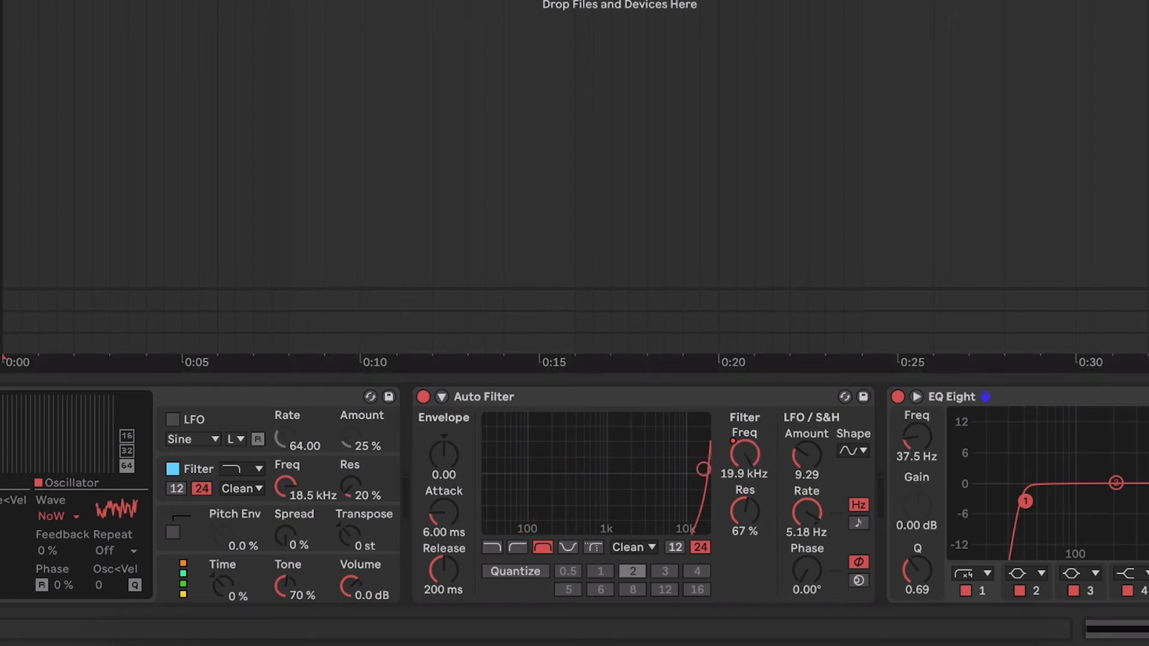
key("space")
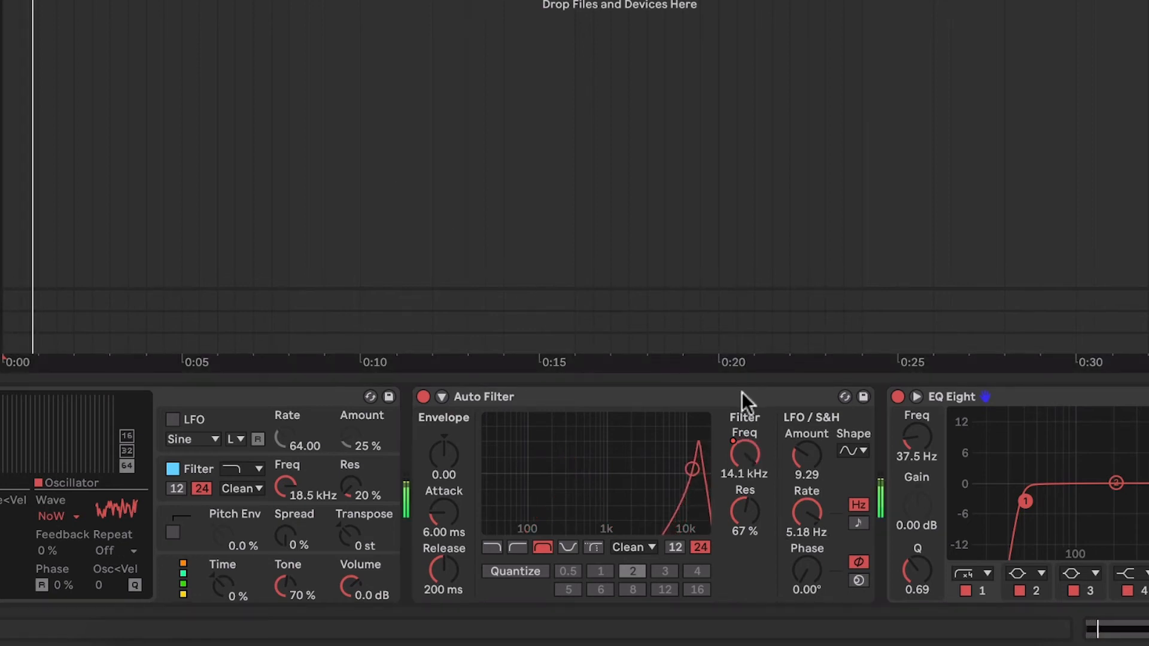
left_click_drag(802, 462, 802, 452)
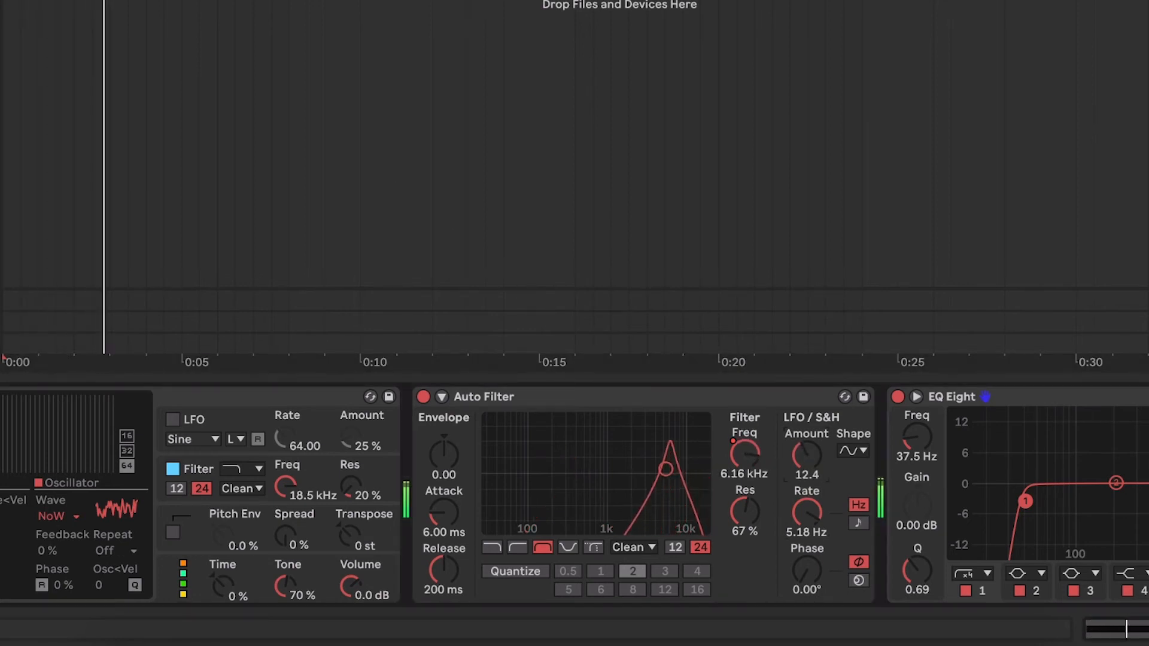
left_click_drag(810, 522, 810, 510)
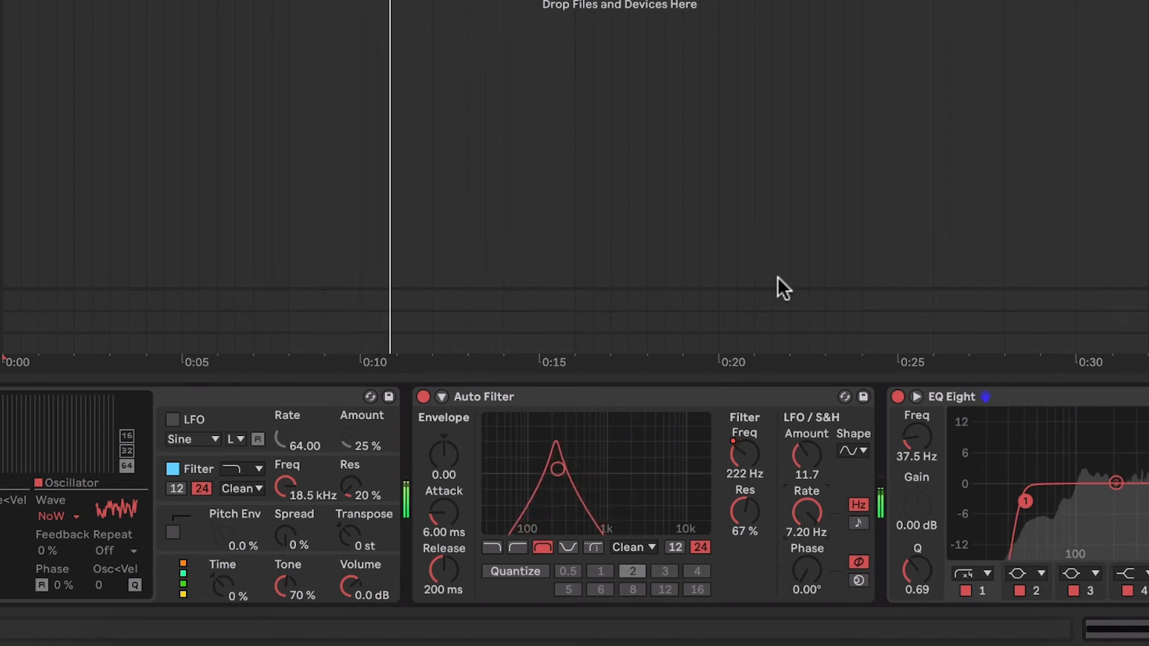
left_click_drag(815, 448, 815, 428)
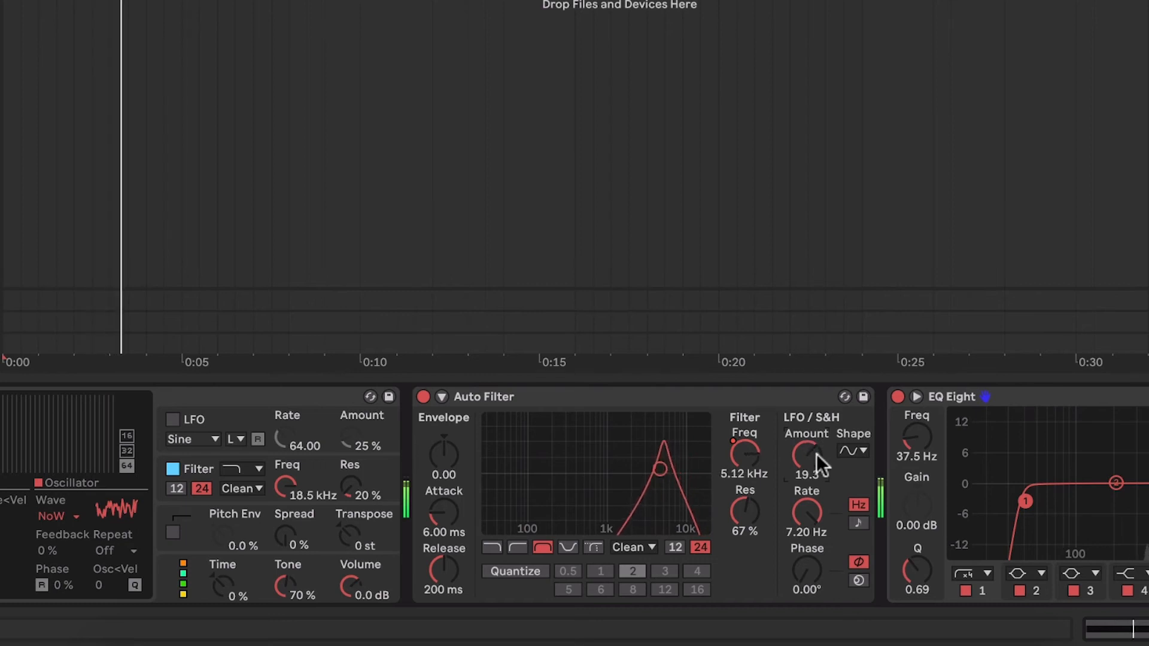